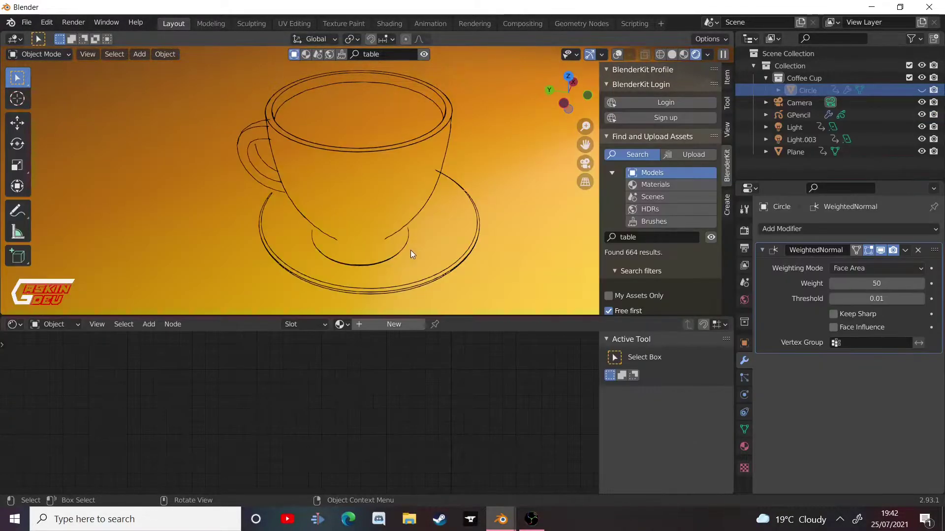
# Step: Orbit and zoom around the coffee cup to inspect its line-art outlines
pyautogui.moveTo(412, 251); pyautogui.dragTo(400, 257, button='middle')
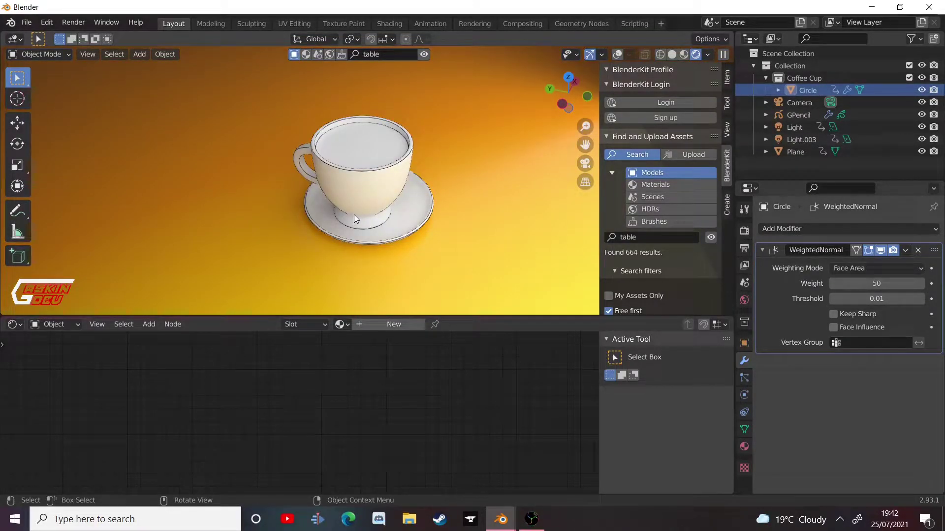
pyautogui.scroll(6, 345, 218)
pyautogui.scroll(-3, 346, 217)
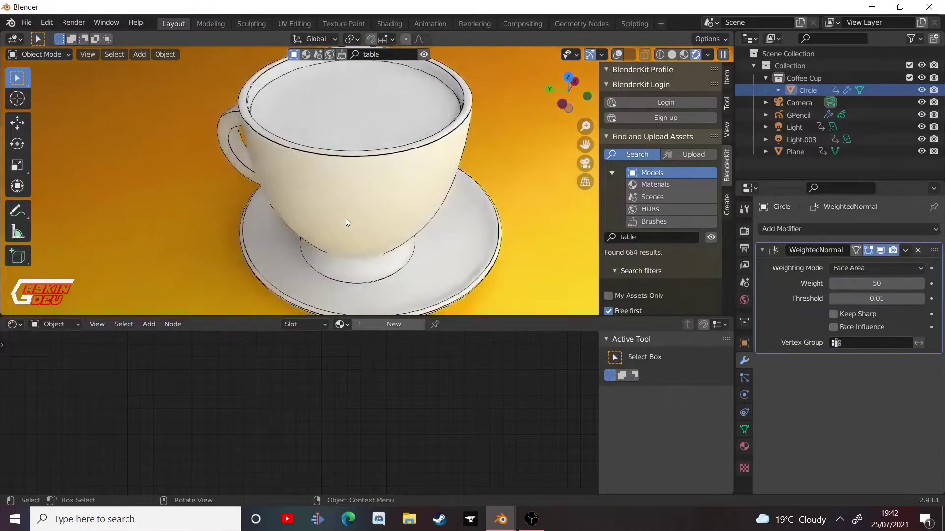
pyautogui.scroll(-4, 346, 220)
pyautogui.scroll(5, 353, 230)
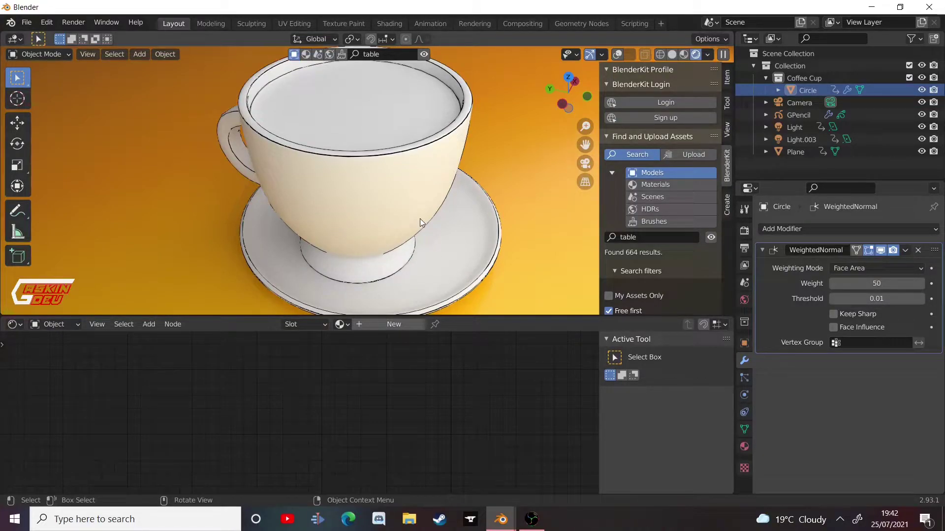
pyautogui.scroll(-2, 420, 219)
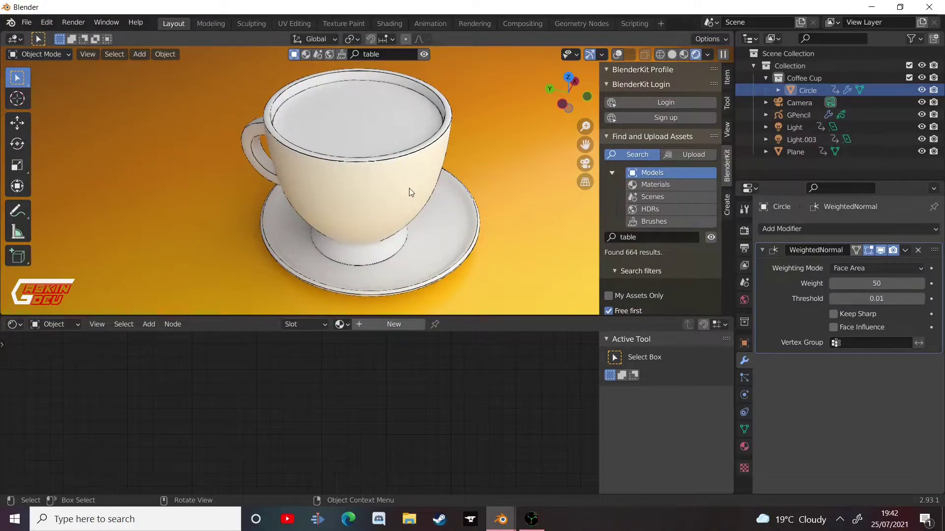
# Step: Hide the Circle cup mesh and view the remaining outlines through the scene camera
pyautogui.click(922, 91)
pyautogui.scroll(-3, 306, 202)
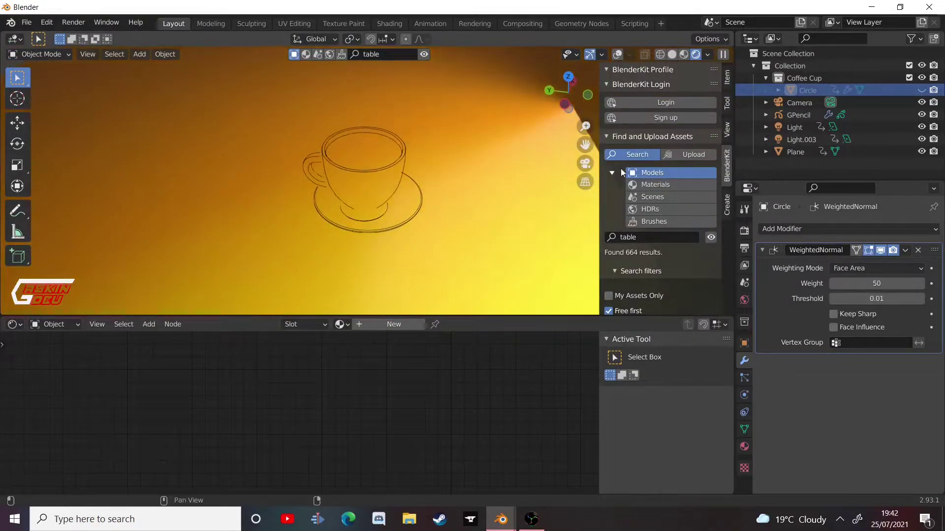
pyautogui.click(586, 166)
pyautogui.scroll(-3, 398, 212)
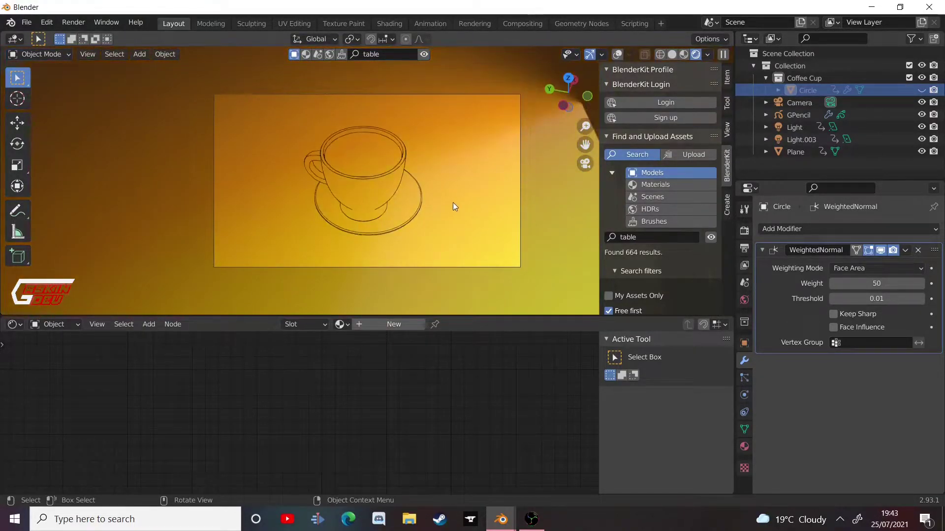
pyautogui.moveTo(452, 203); pyautogui.dragTo(411, 235, button='middle')
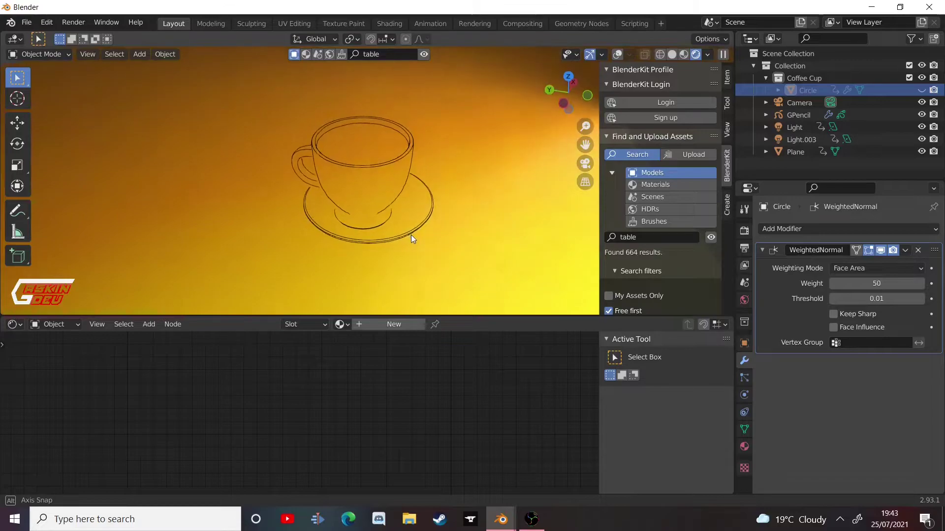
pyautogui.press('KP_0')
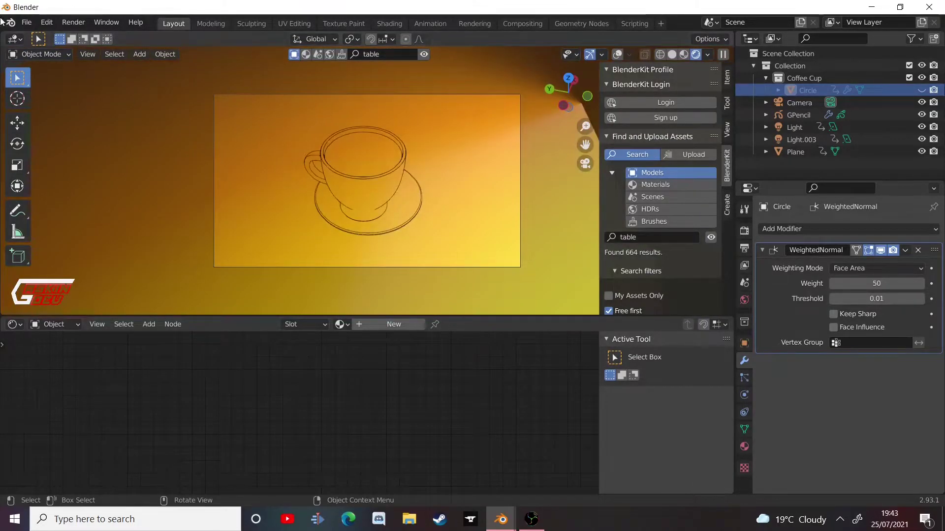
# Step: Start a fresh General scene via File > New
pyautogui.click(23, 28)
pyautogui.moveTo(42, 37)
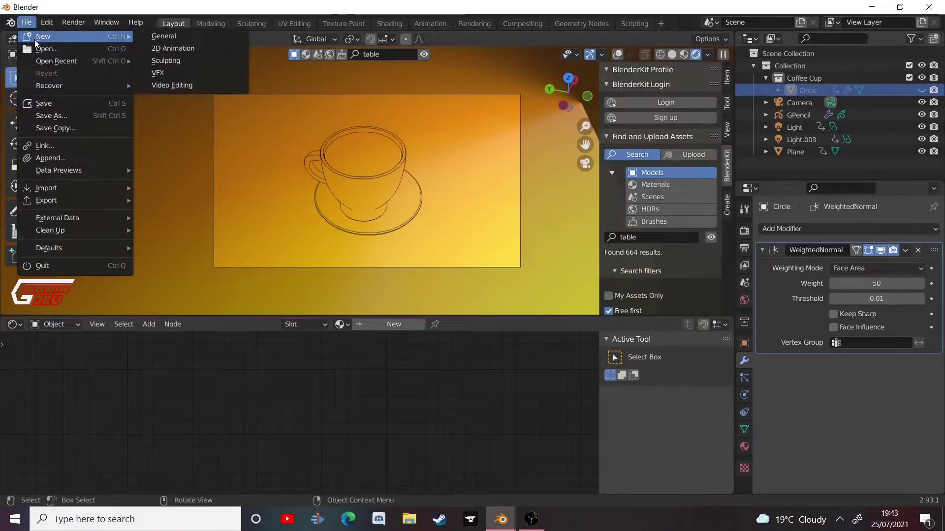
pyautogui.click(170, 40)
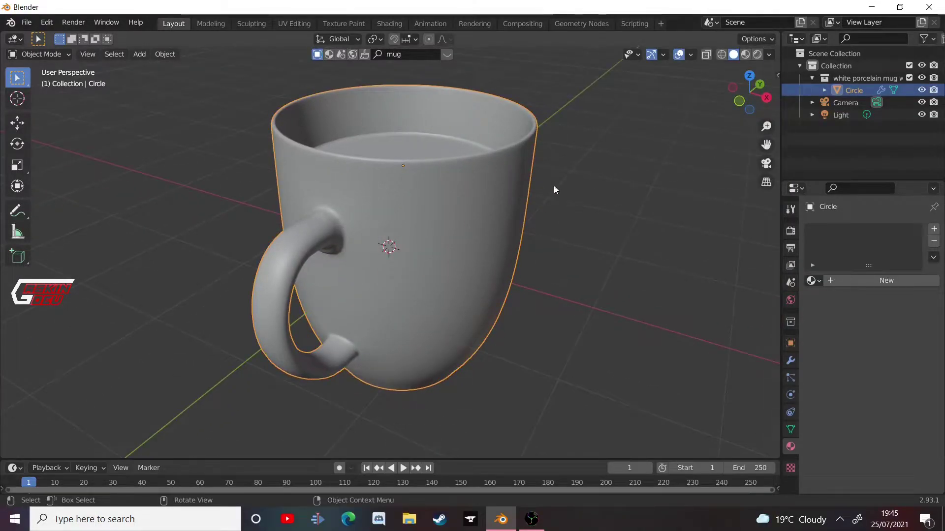
# Step: Zoom out from the mug and bring up the Add menu in the viewport
pyautogui.scroll(-5, 701, 137)
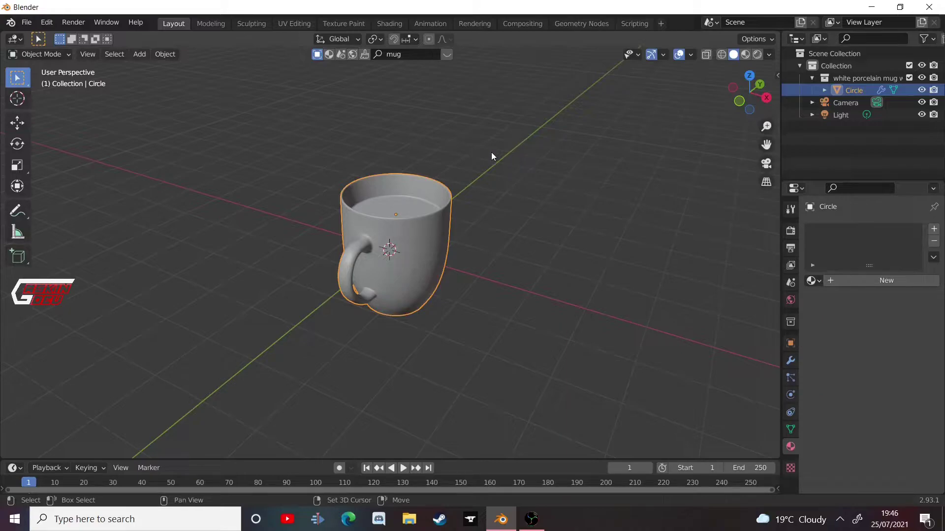
pyautogui.hotkey('shift', 'a')
pyautogui.moveTo(491, 153)
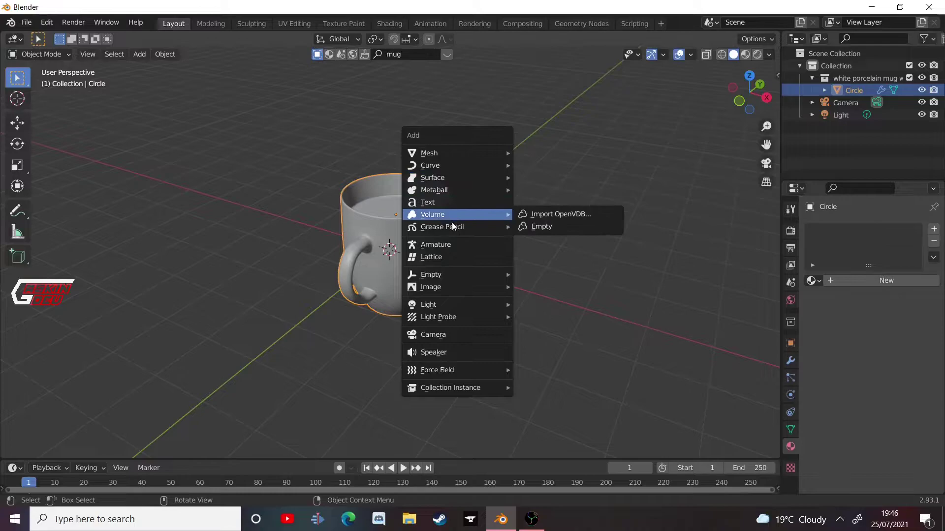
# Step: Add a blank Grease Pencil object and give it a new layer, GP_Layer
pyautogui.click(549, 223)
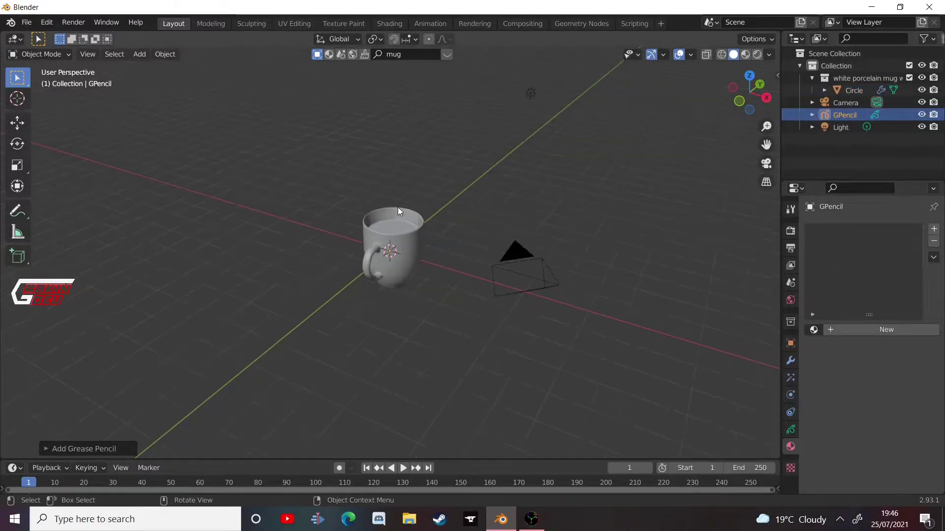
pyautogui.scroll(-3, 398, 178)
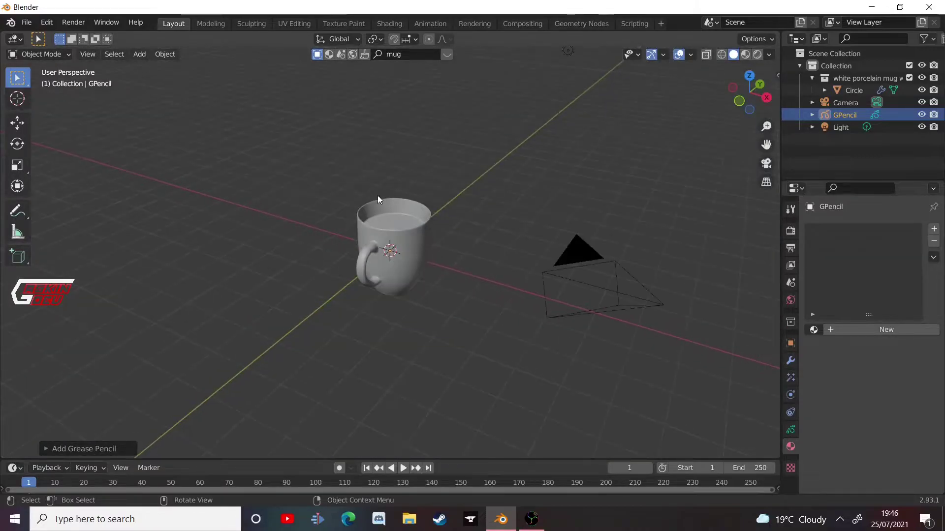
pyautogui.click(790, 429)
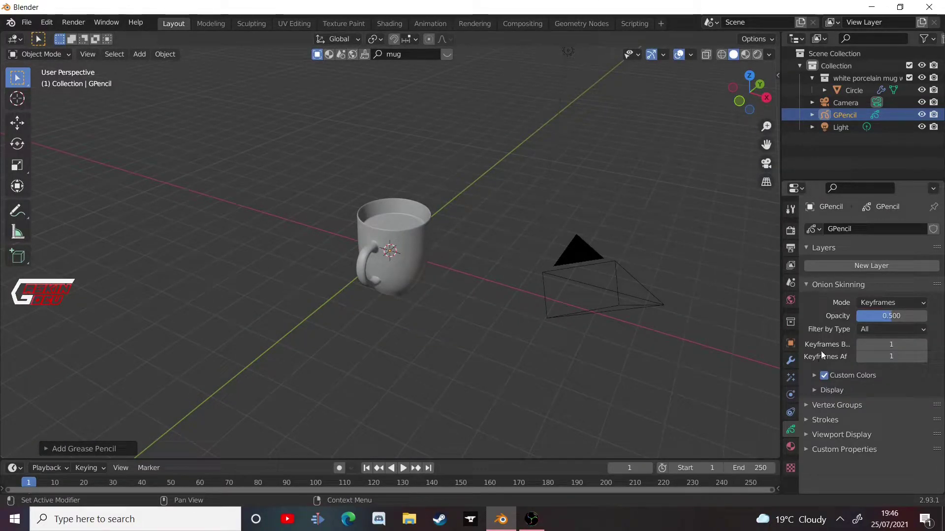
pyautogui.click(847, 265)
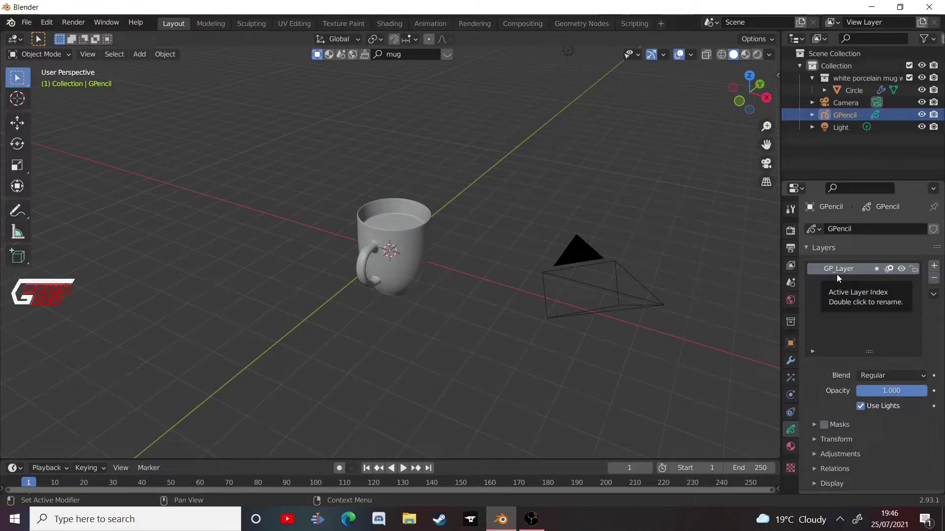
# Step: Add a Line Art modifier to GPencil with Source Type set to Object
pyautogui.click(790, 361)
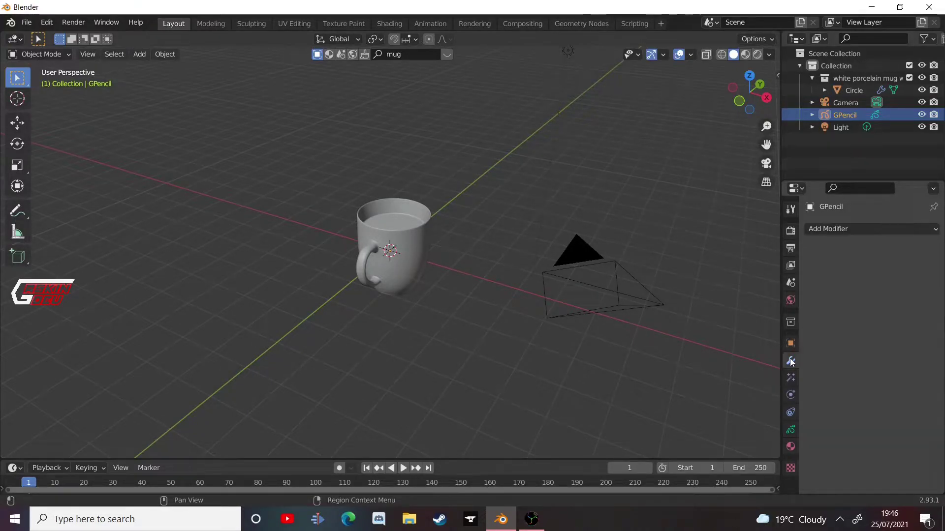
pyautogui.click(849, 228)
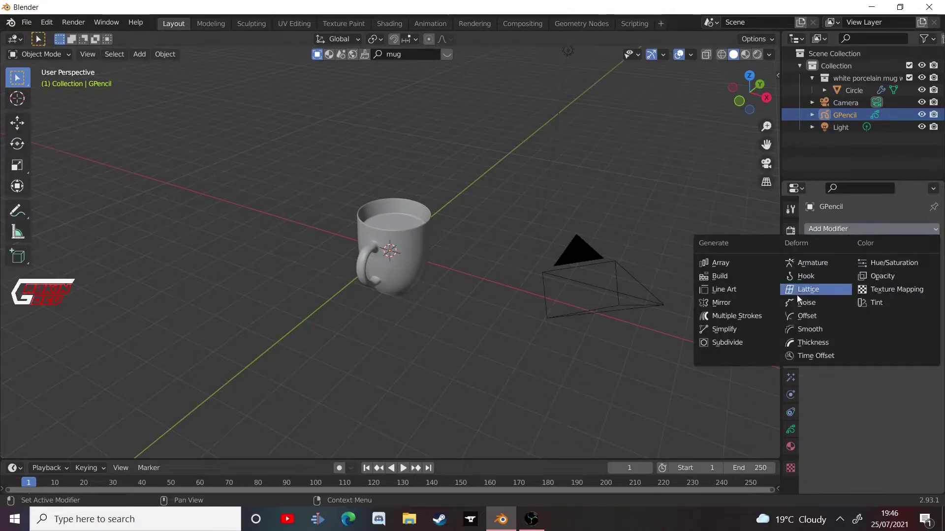
pyautogui.click(743, 290)
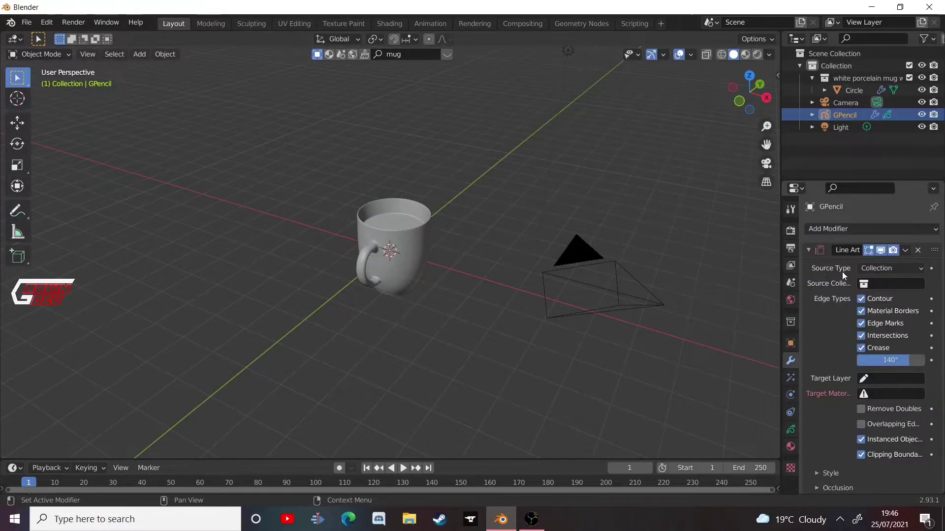
pyautogui.click(863, 268)
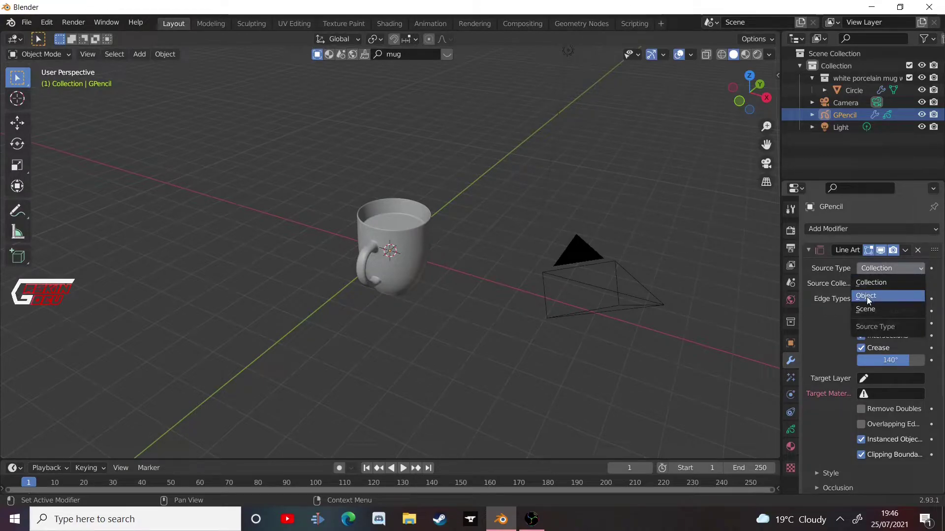
pyautogui.click(869, 297)
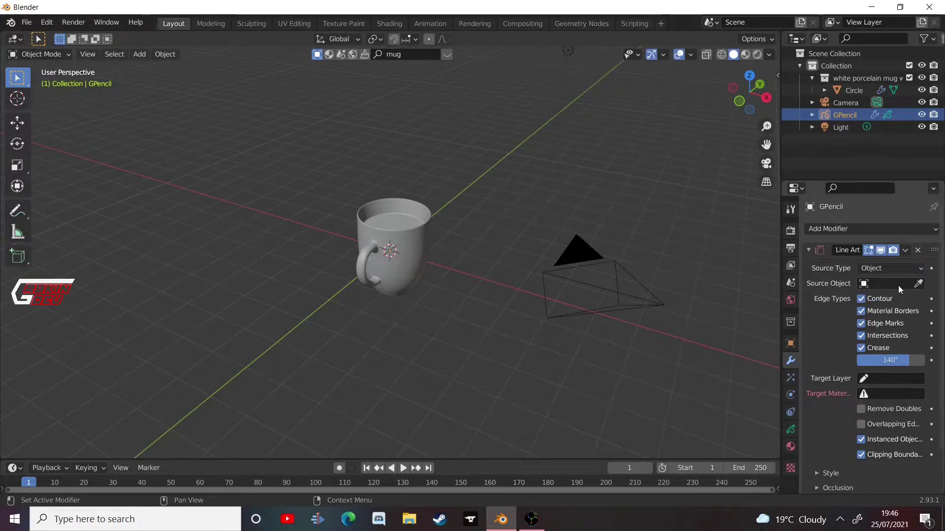
# Step: Pick the Circle mug as source object and GP_Layer as target layer, viewing through the camera
pyautogui.click(918, 283)
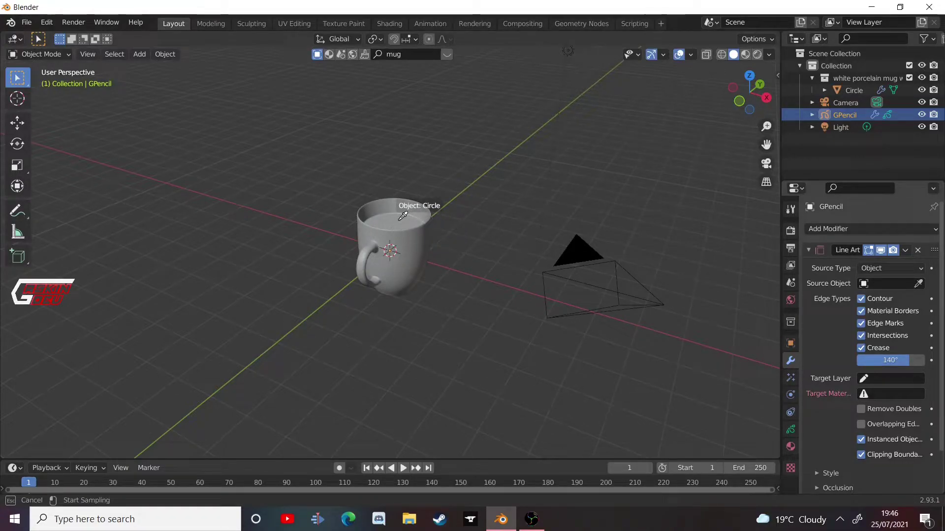
pyautogui.click(400, 218)
pyautogui.click(874, 380)
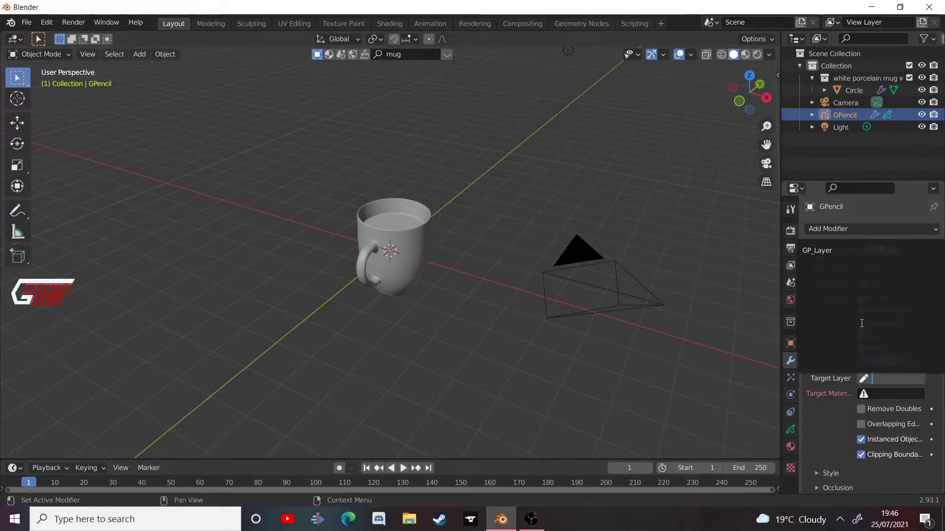
pyautogui.click(866, 249)
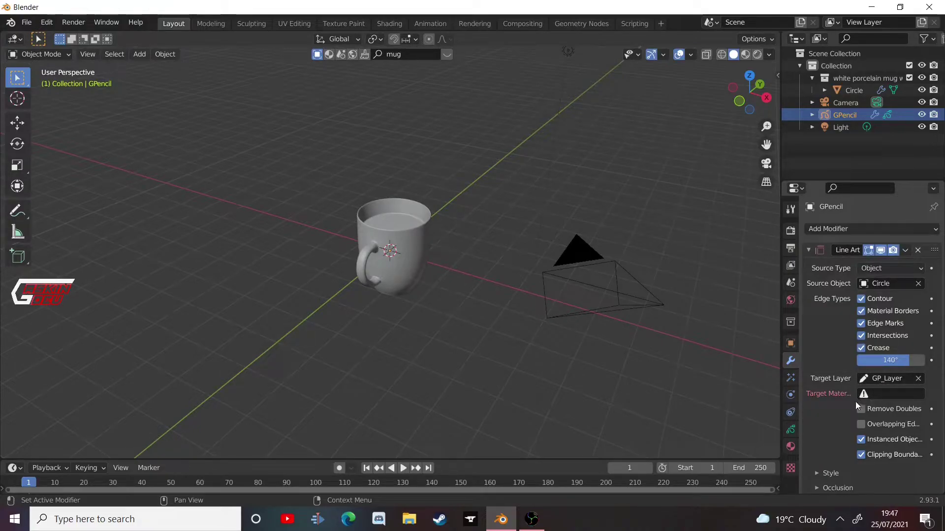
pyautogui.click(767, 163)
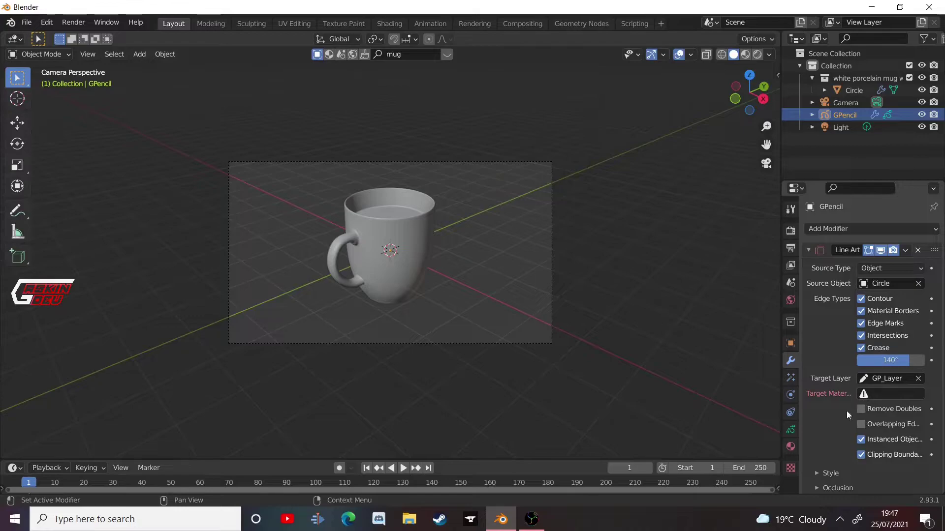
# Step: Create Material.001 for GPencil and set it as the Line Art target material
pyautogui.click(791, 448)
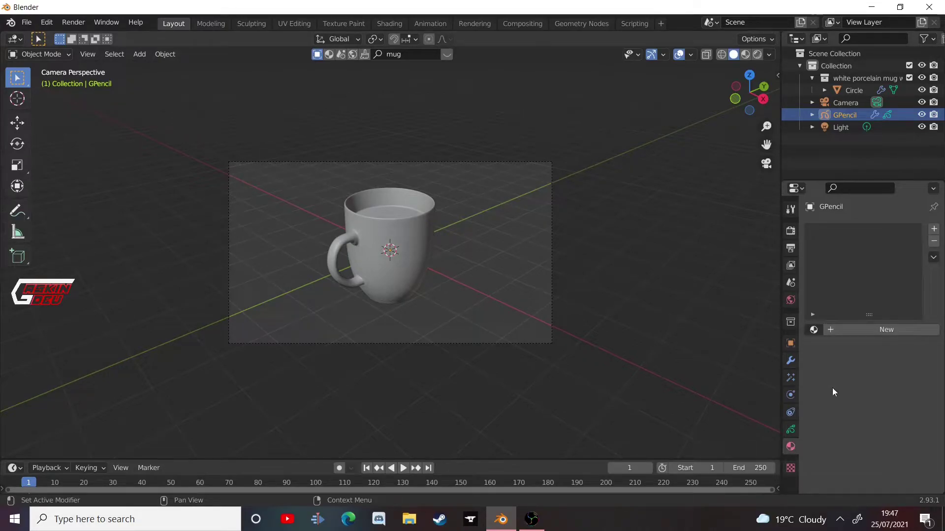
pyautogui.click(855, 335)
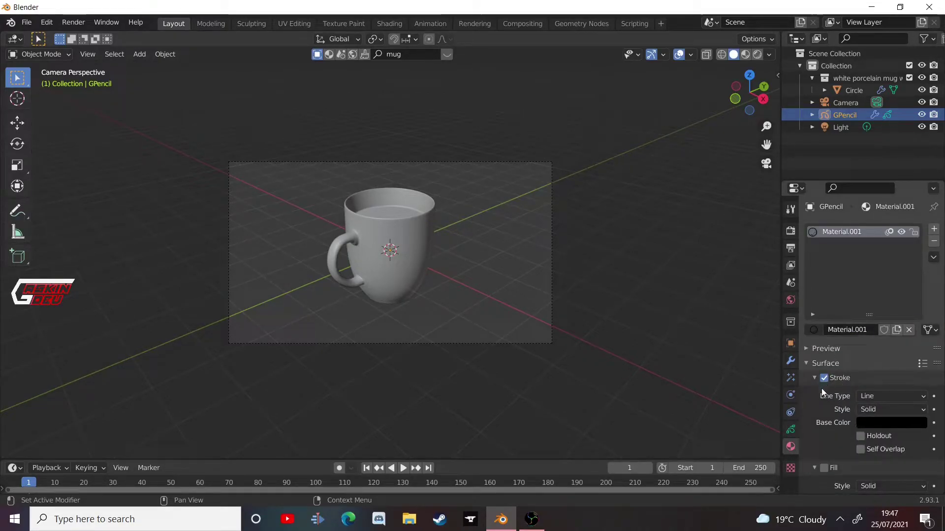
pyautogui.click(790, 429)
pyautogui.click(790, 361)
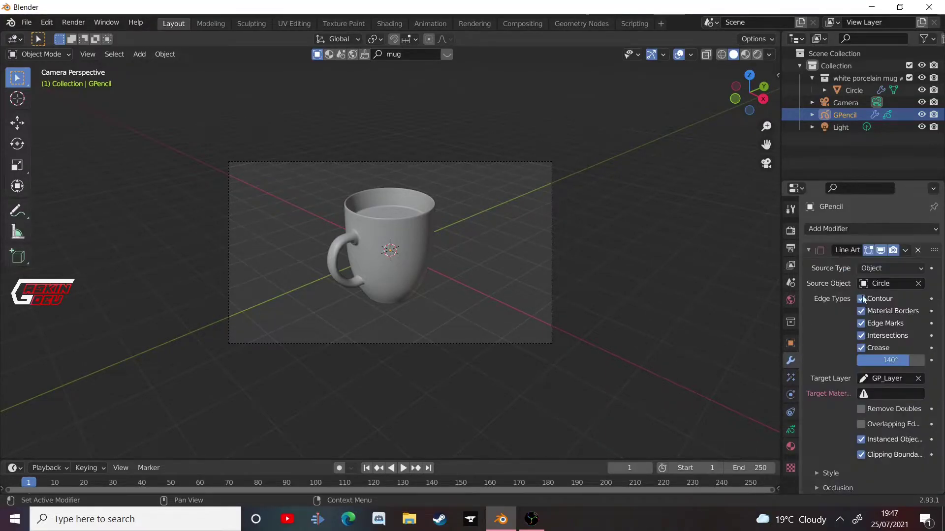
pyautogui.click(865, 394)
pyautogui.click(871, 266)
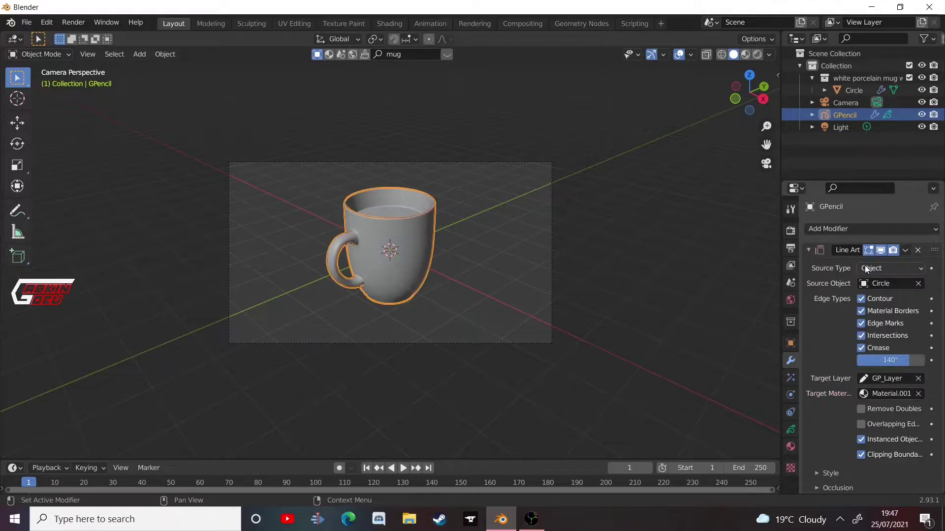
# Step: Deselect the mug and inspect its thin black outline, ending back in camera view
pyautogui.click(522, 203)
pyautogui.scroll(5, 510, 215)
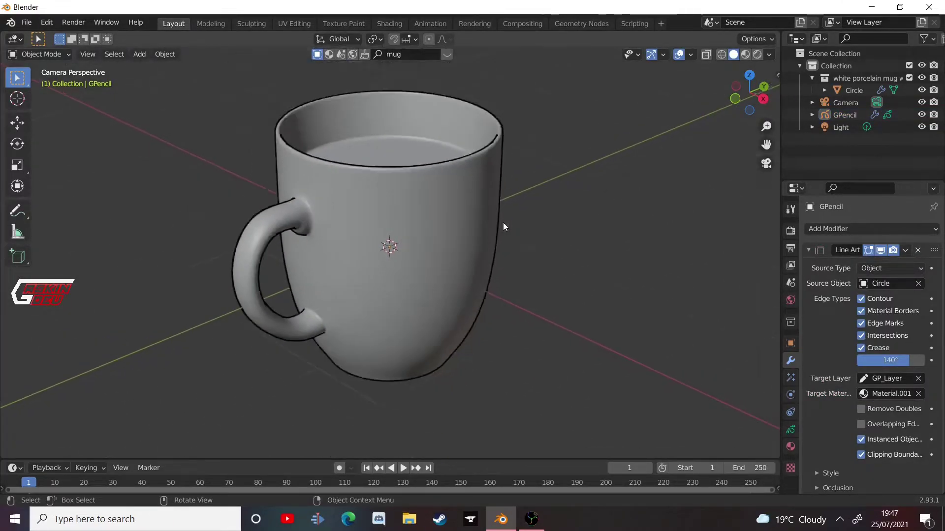
pyautogui.moveTo(503, 224); pyautogui.dragTo(566, 231, button='middle')
pyautogui.click(766, 164)
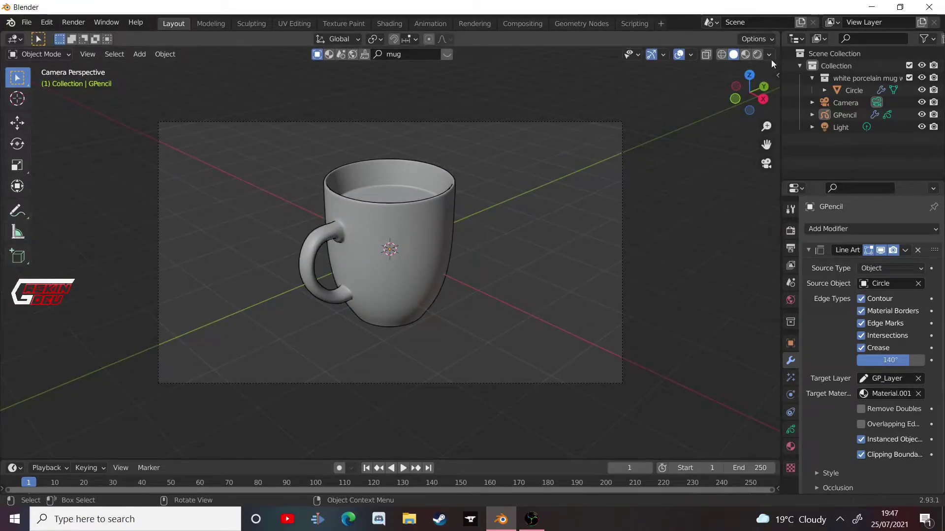
# Step: In Material Preview shading, test Line Art crease at 180°, then settle on 144°
pyautogui.click(745, 54)
pyautogui.scroll(-4, 415, 220)
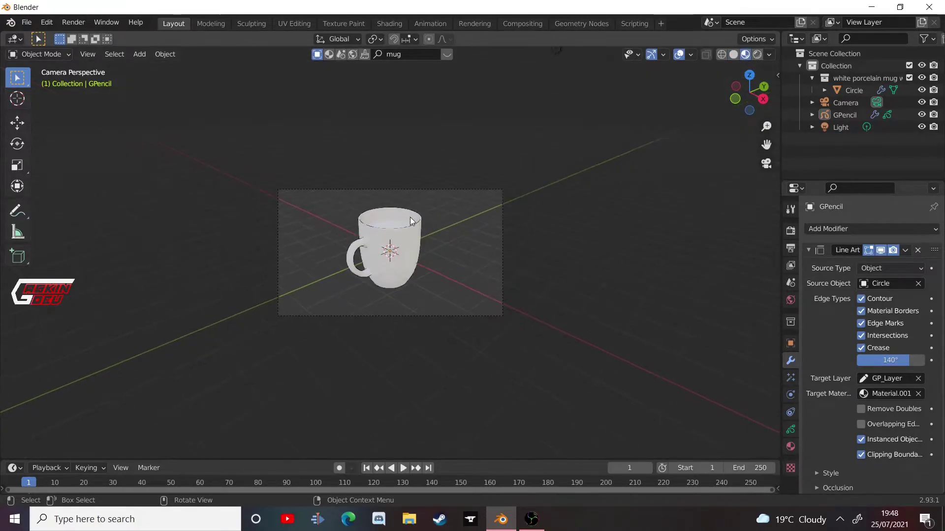
pyautogui.press('Home')
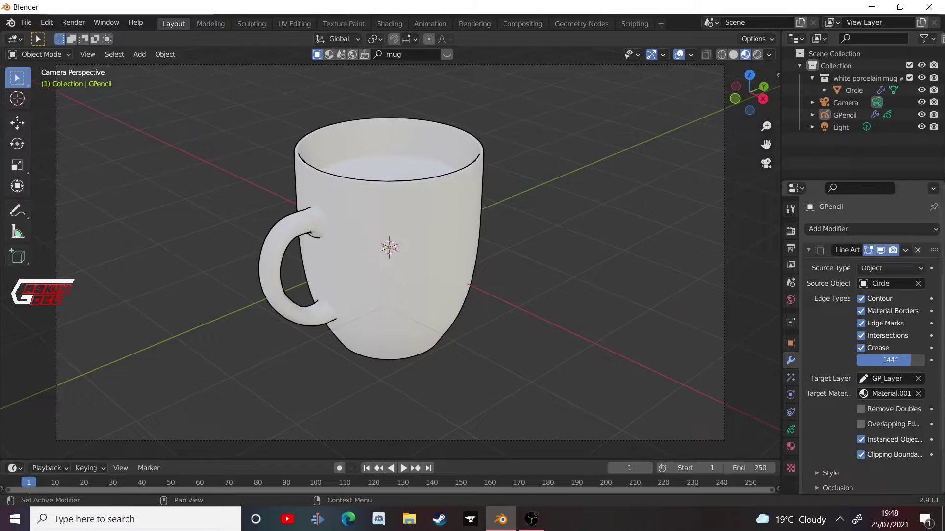
pyautogui.moveTo(889, 360); pyautogui.dragTo(923, 360)
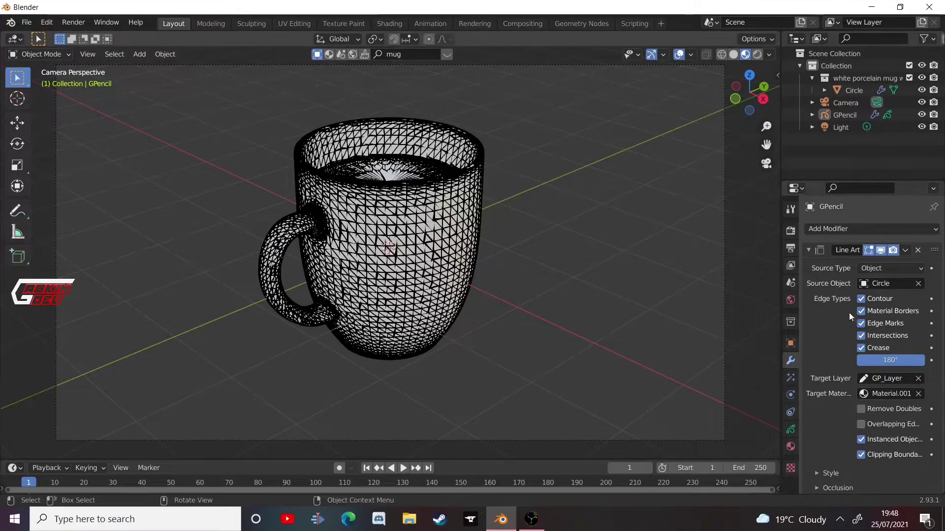
pyautogui.scroll(5, 458, 309)
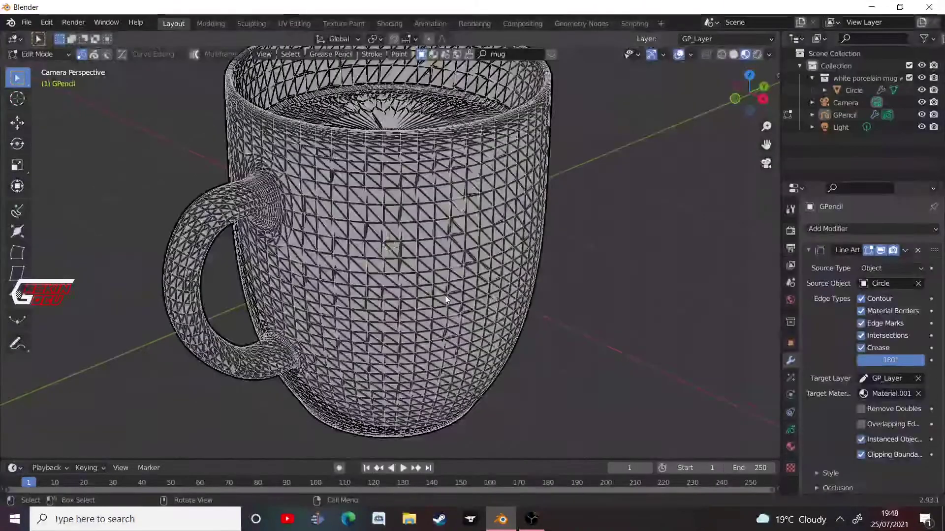
pyautogui.moveTo(891, 360); pyautogui.dragTo(871, 360)
pyautogui.scroll(-5, 733, 337)
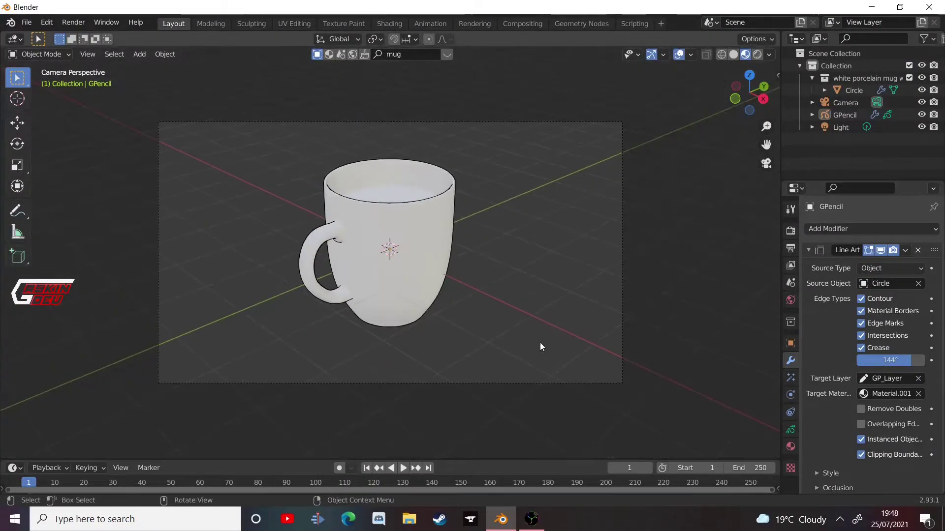
# Step: Enable Remove Doubles and set the Line Art stroke thickness to 61
pyautogui.click(860, 409)
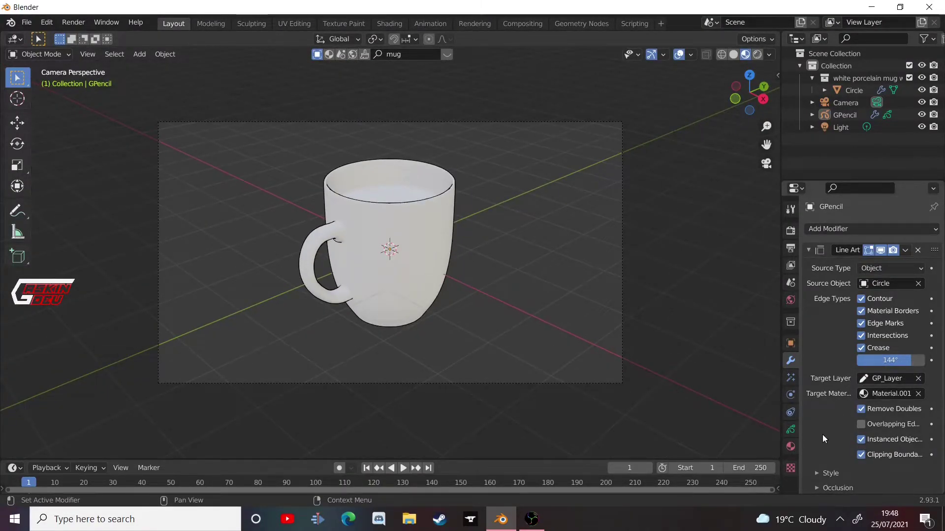
pyautogui.scroll(-2, 821, 435)
pyautogui.click(822, 433)
pyautogui.moveTo(862, 452)
pyautogui.mouseDown()
pyautogui.moveTo(884, 452)
pyautogui.moveTo(877, 452)
pyautogui.mouseUp()
# Step: Inspect the bold outlines around the mug's rim, then return to camera view
pyautogui.scroll(5, 489, 283)
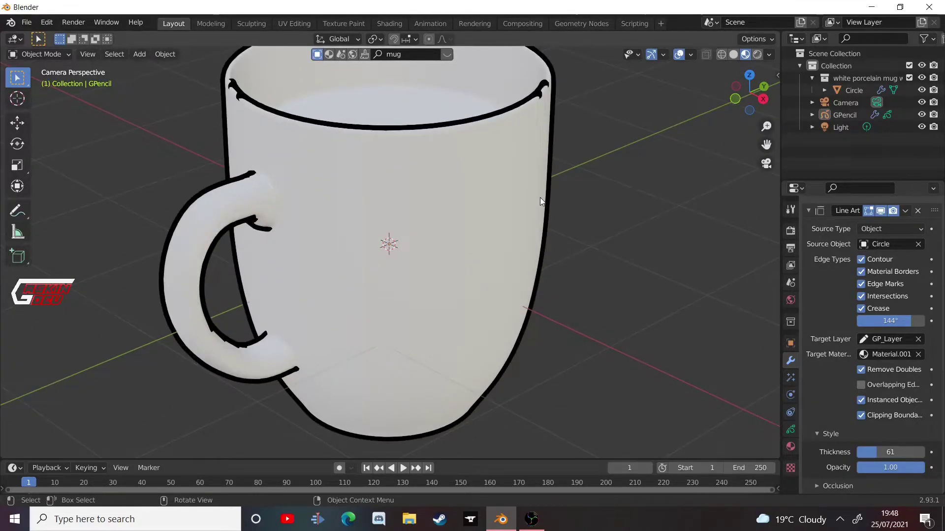
pyautogui.scroll(-5, 539, 199)
pyautogui.scroll(5, 545, 222)
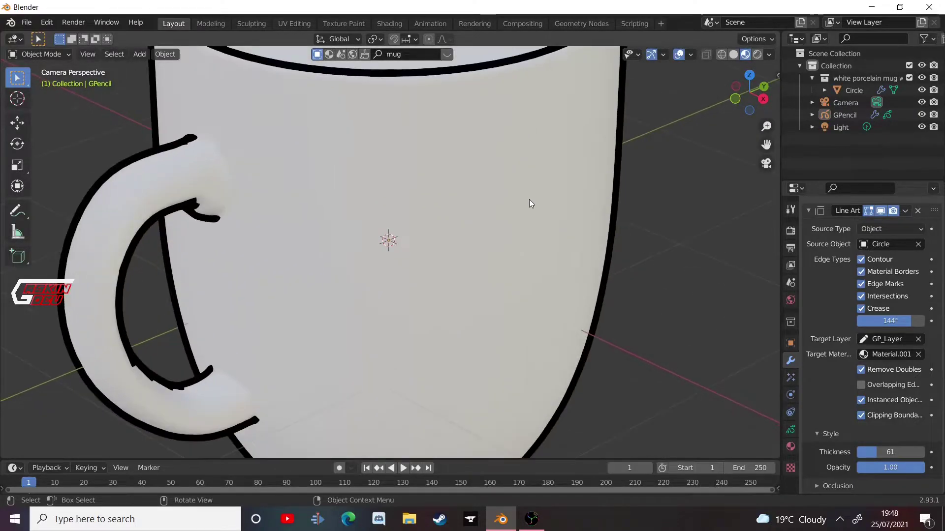
pyautogui.keyDown('shift'); pyautogui.moveTo(524, 206); pyautogui.dragTo(404, 396, button='middle'); pyautogui.keyUp('shift')
pyautogui.scroll(4, 421, 349)
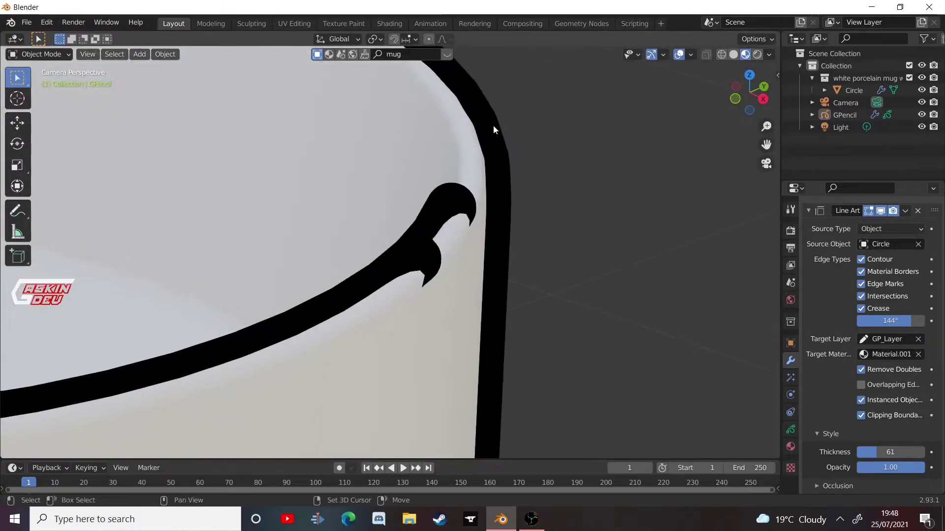
pyautogui.scroll(-6, 391, 320)
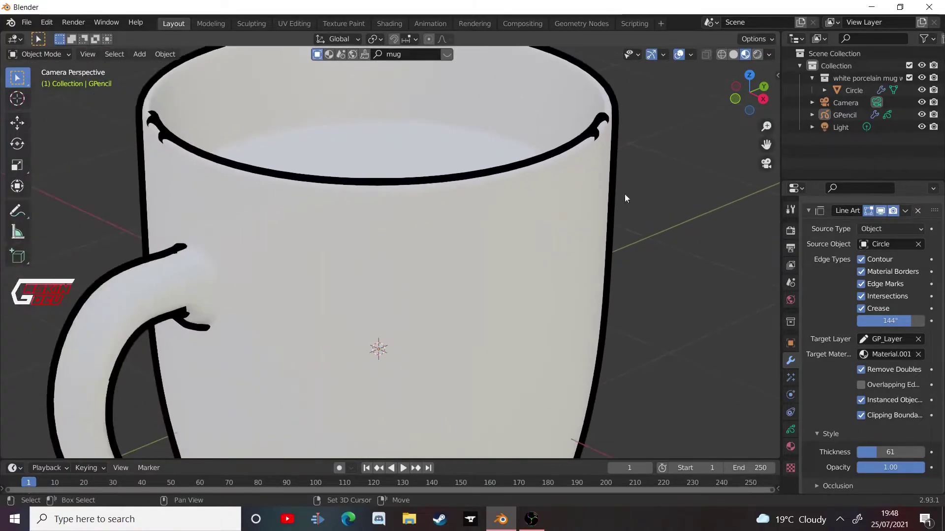
pyautogui.scroll(-3, 558, 225)
pyautogui.moveTo(558, 225); pyautogui.dragTo(510, 264, button='middle')
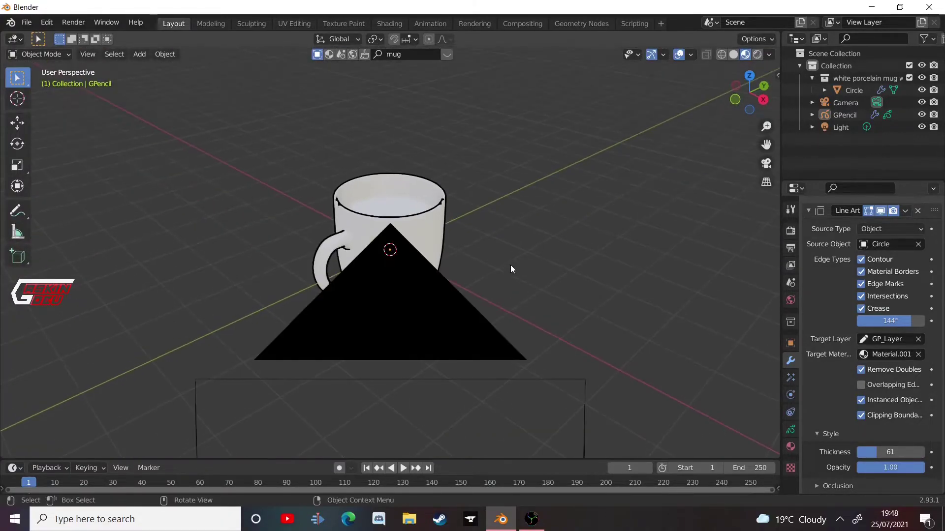
pyautogui.scroll(-3, 510, 264)
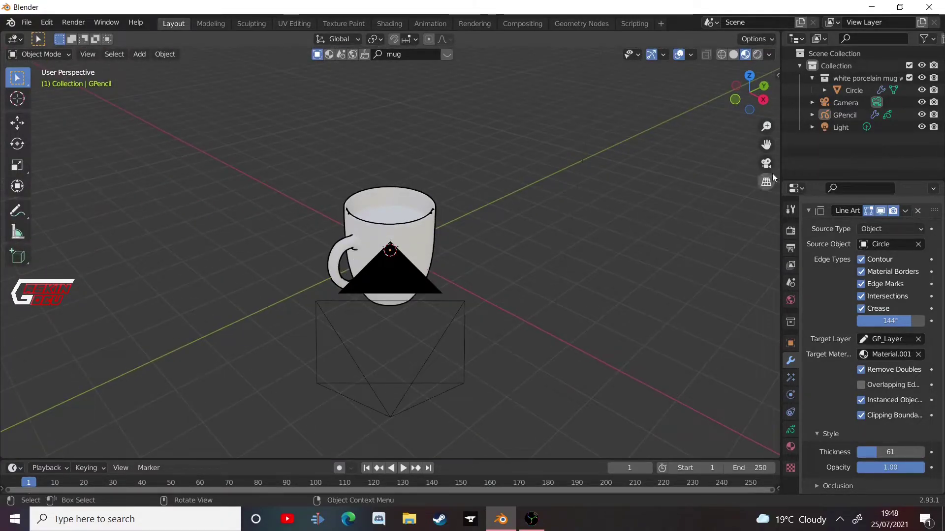
pyautogui.click(766, 163)
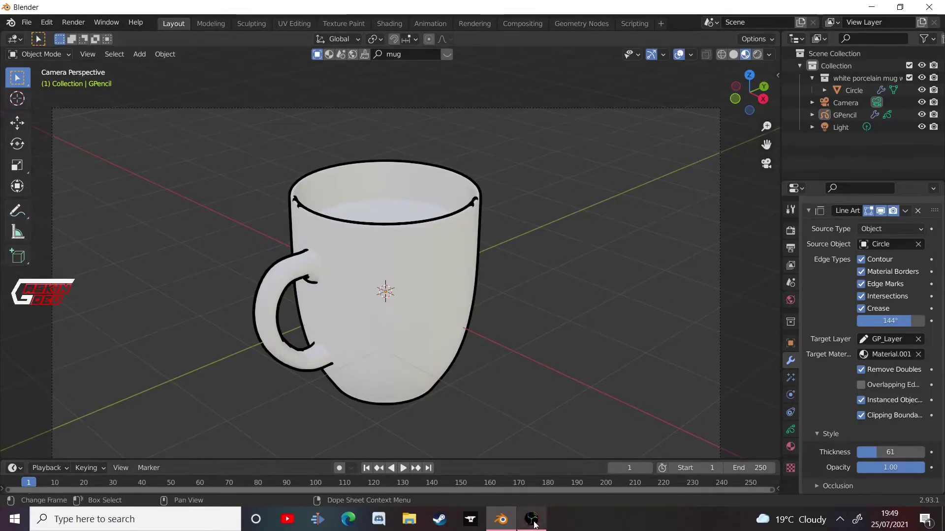
# Step: Select the Circle mug, resize the timeline, and start the rotation playback
pyautogui.click(374, 394)
pyautogui.moveTo(369, 459); pyautogui.dragTo(305, 257)
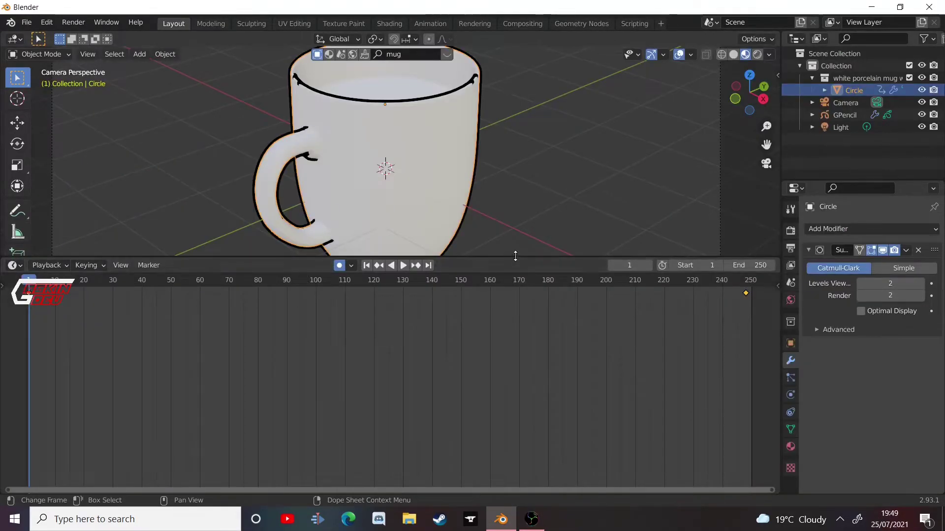
pyautogui.moveTo(516, 259); pyautogui.dragTo(401, 432)
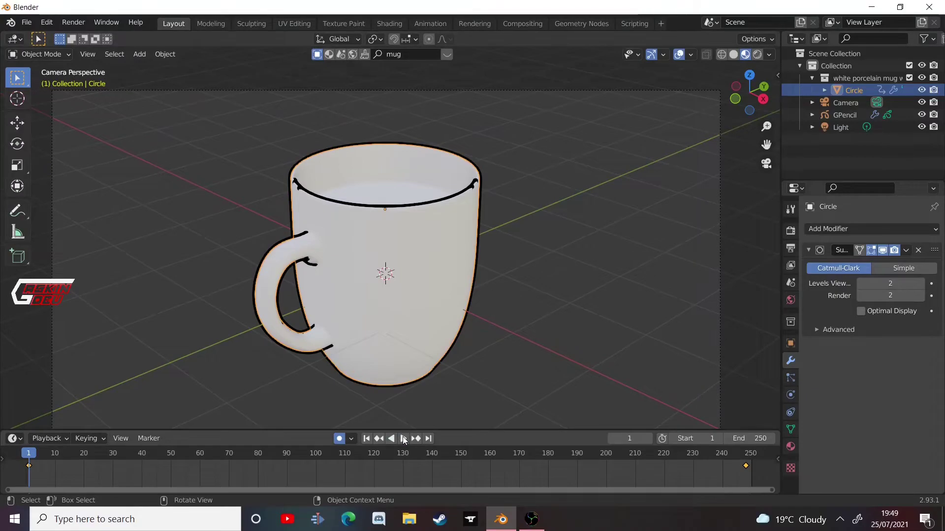
pyautogui.click(404, 439)
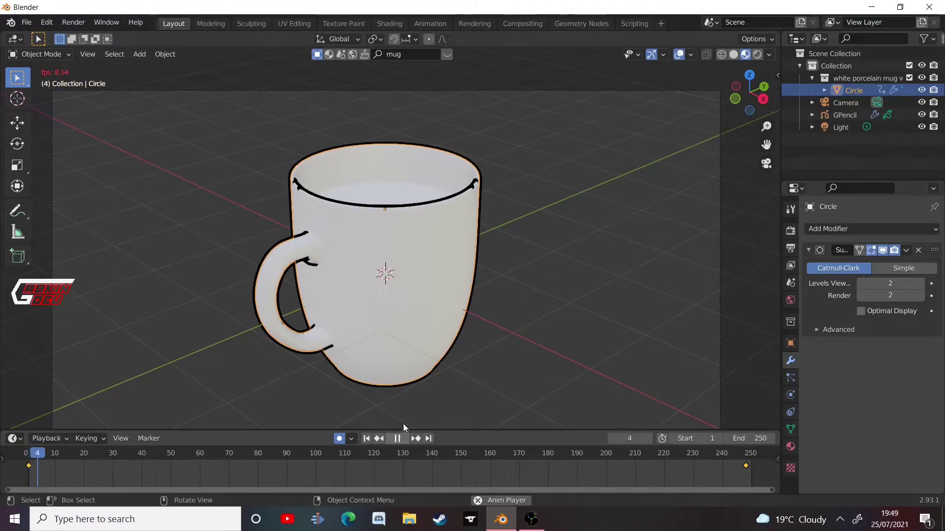
# Step: Deselect the mug, watch the thick outlines follow the rotation, and stop at frame 11
pyautogui.click(298, 309)
pyautogui.scroll(4, 373, 303)
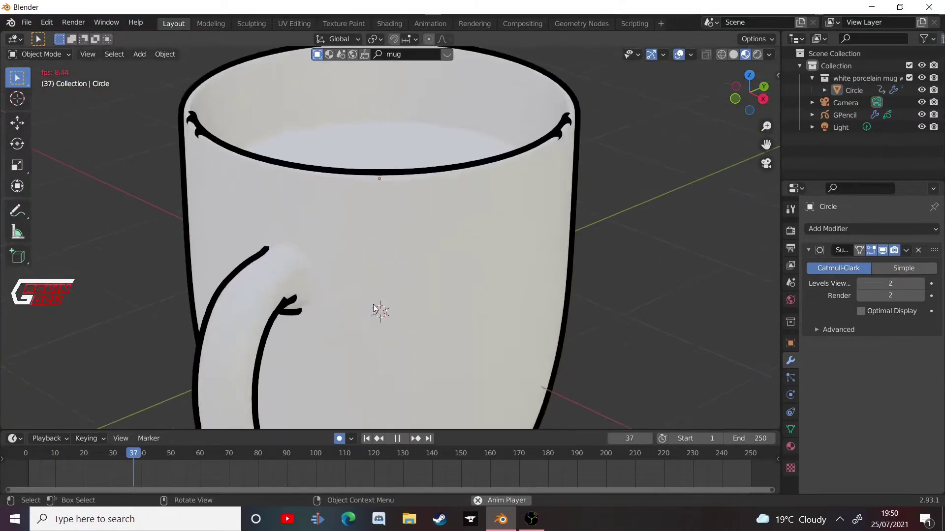
pyautogui.scroll(2, 373, 305)
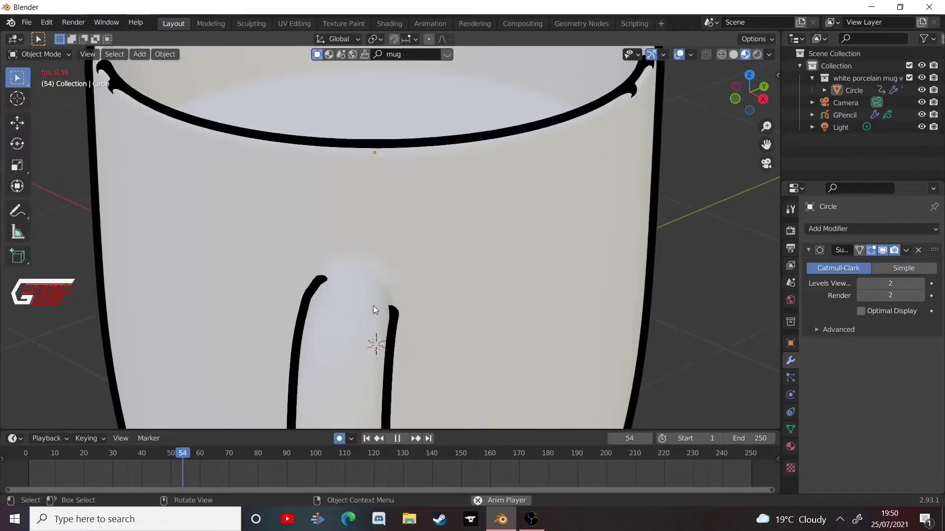
pyautogui.scroll(-5, 436, 321)
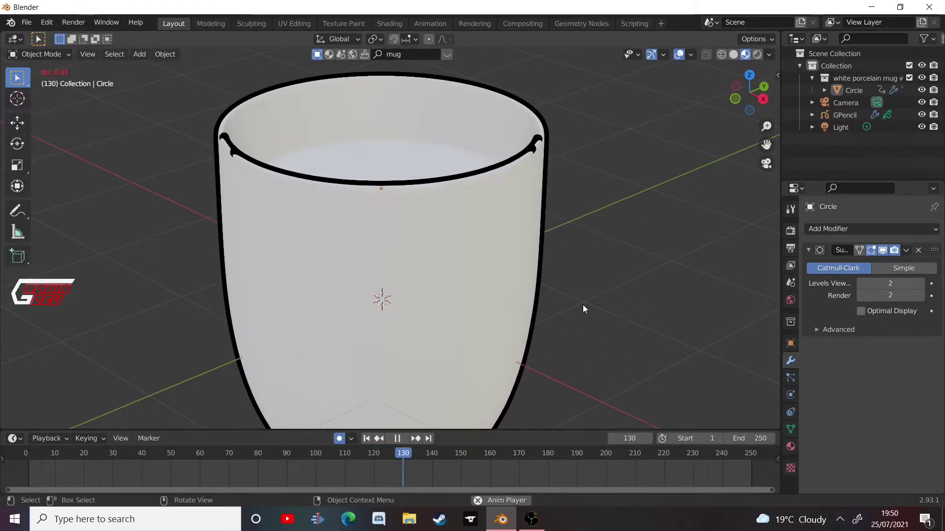
pyautogui.scroll(-4, 574, 308)
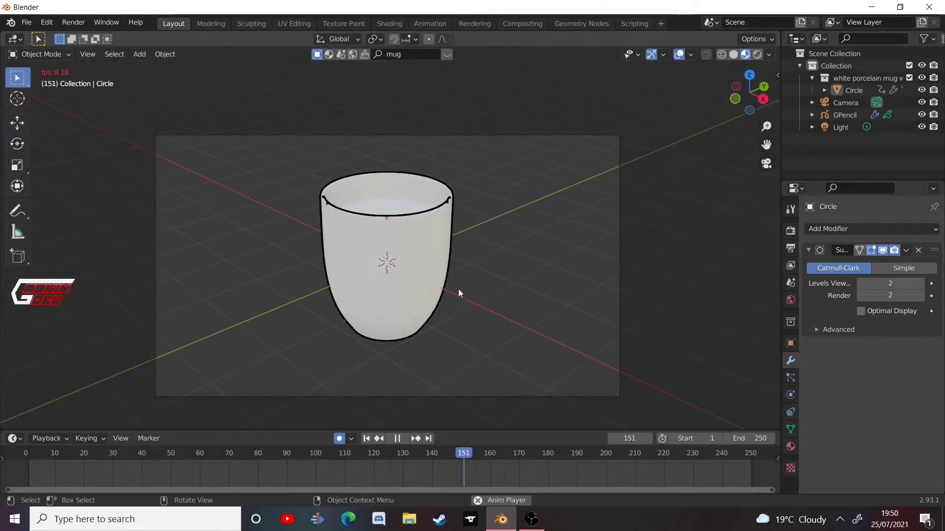
pyautogui.scroll(-3, 458, 290)
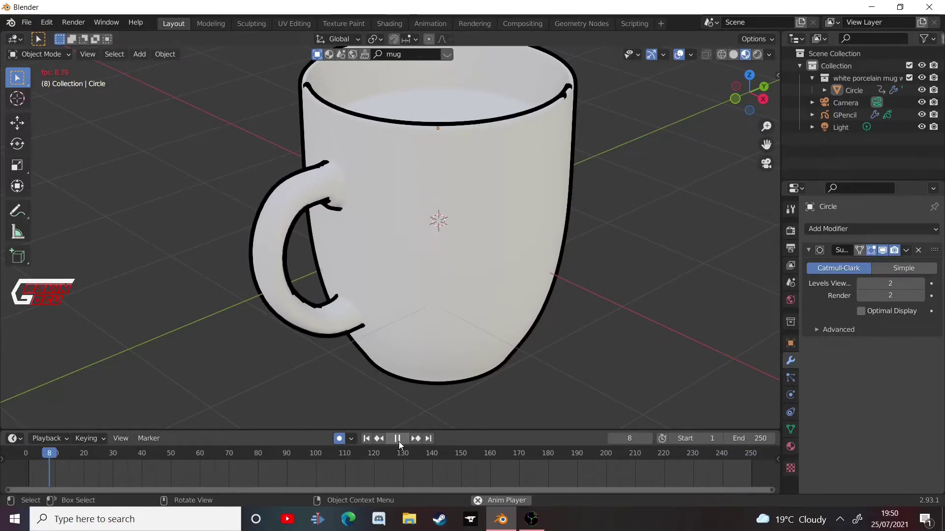
pyautogui.click(399, 441)
pyautogui.scroll(-2, 450, 275)
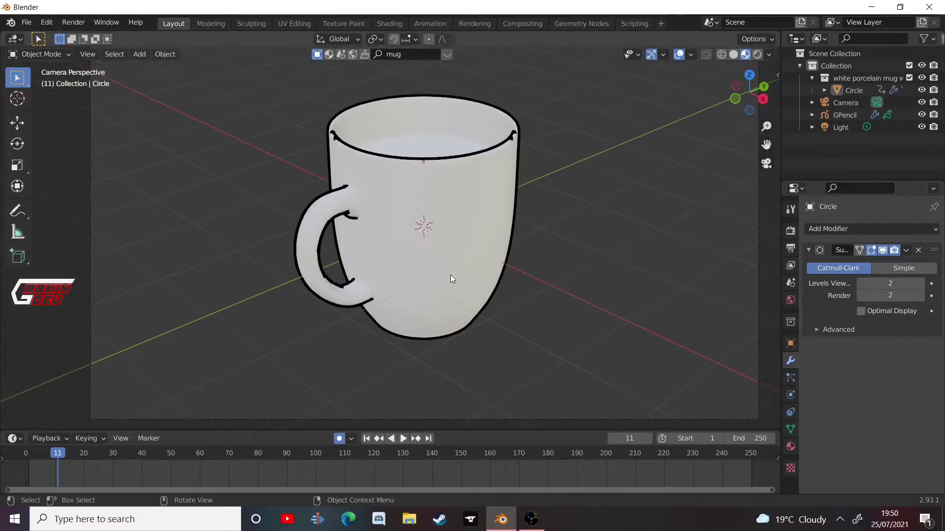
pyautogui.scroll(-1, 450, 278)
# Step: Select the Line Art strokes' material and try brighter orange and yellow-green stroke colours
pyautogui.click(790, 446)
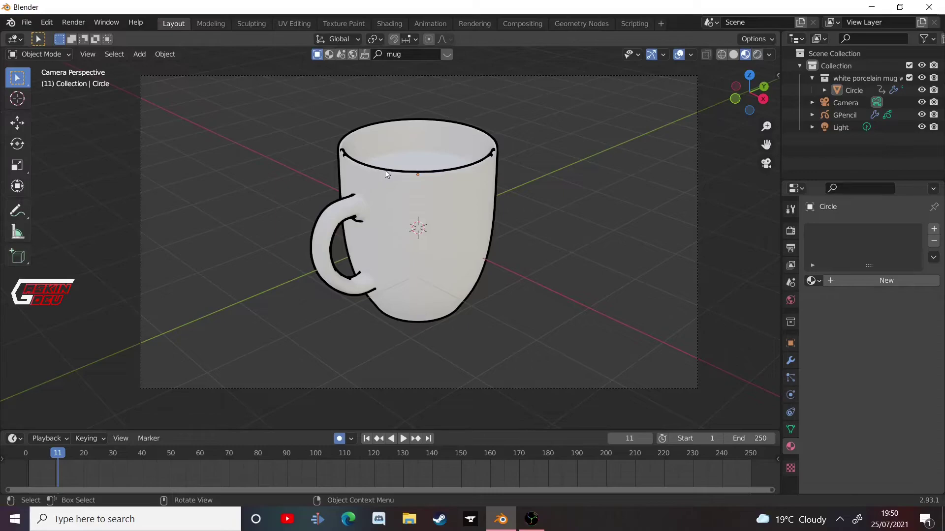
pyautogui.click(394, 172)
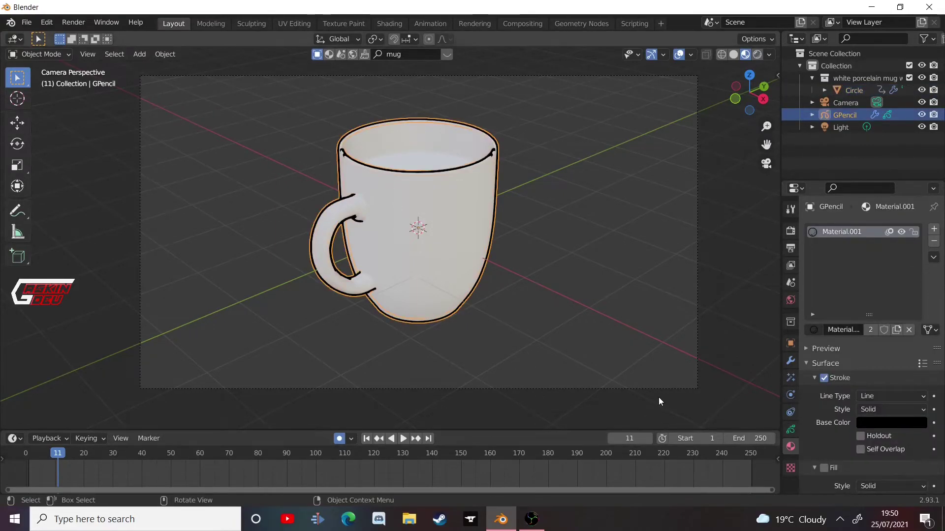
pyautogui.click(877, 426)
pyautogui.moveTo(918, 333); pyautogui.dragTo(918, 247)
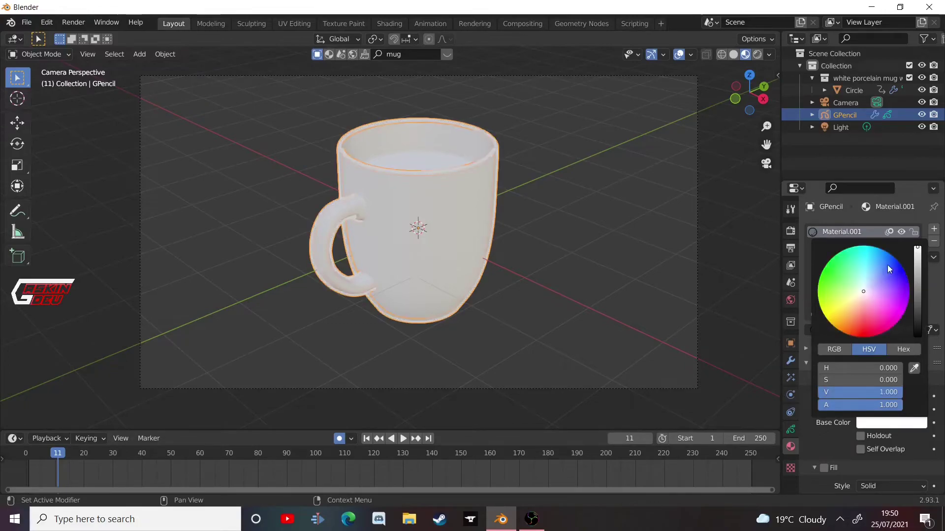
pyautogui.click(837, 329)
pyautogui.moveTo(836, 329); pyautogui.dragTo(817, 293)
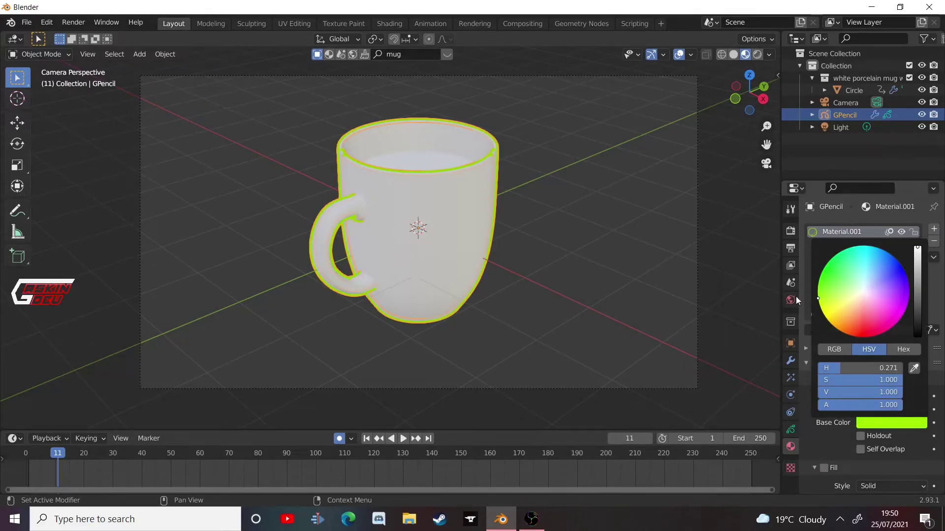
pyautogui.click(647, 278)
# Step: Settle Material.001's base colour on pure blue (H 0.667, S 1, V 1) and orbit to view the outline
pyautogui.click(876, 431)
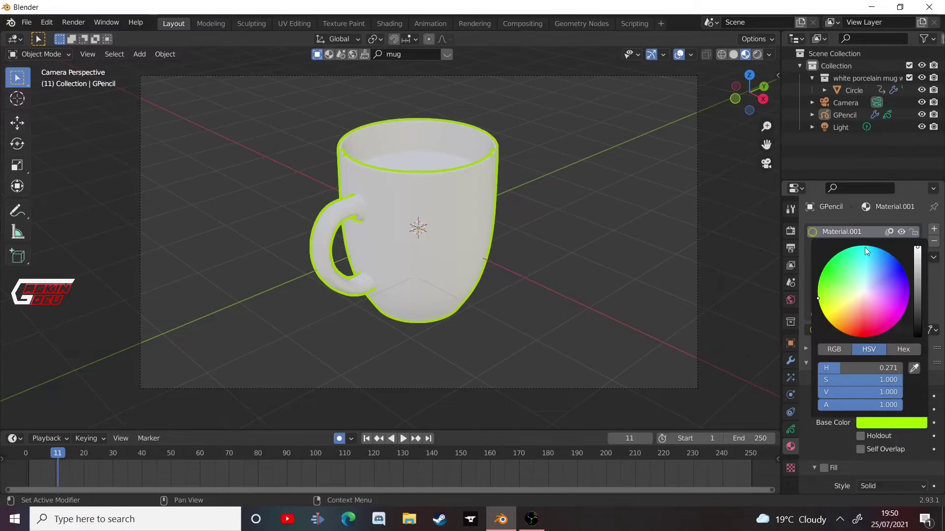
pyautogui.moveTo(865, 247)
pyautogui.mouseDown()
pyautogui.moveTo(909, 297)
pyautogui.moveTo(905, 274)
pyautogui.mouseUp()
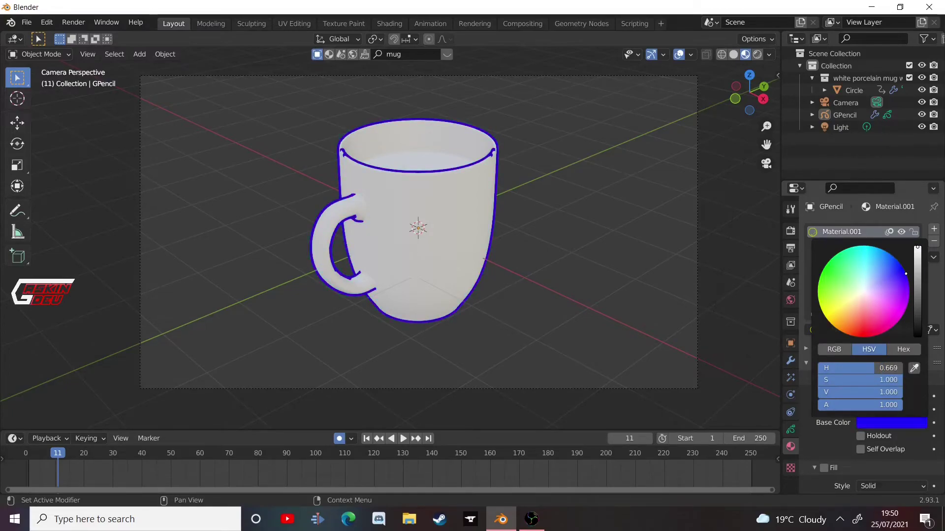
pyautogui.moveTo(885, 306)
pyautogui.mouseDown()
pyautogui.moveTo(866, 295)
pyautogui.moveTo(872, 301)
pyautogui.moveTo(904, 271)
pyautogui.mouseUp()
pyautogui.scroll(-2, 571, 292)
pyautogui.scroll(9, 564, 291)
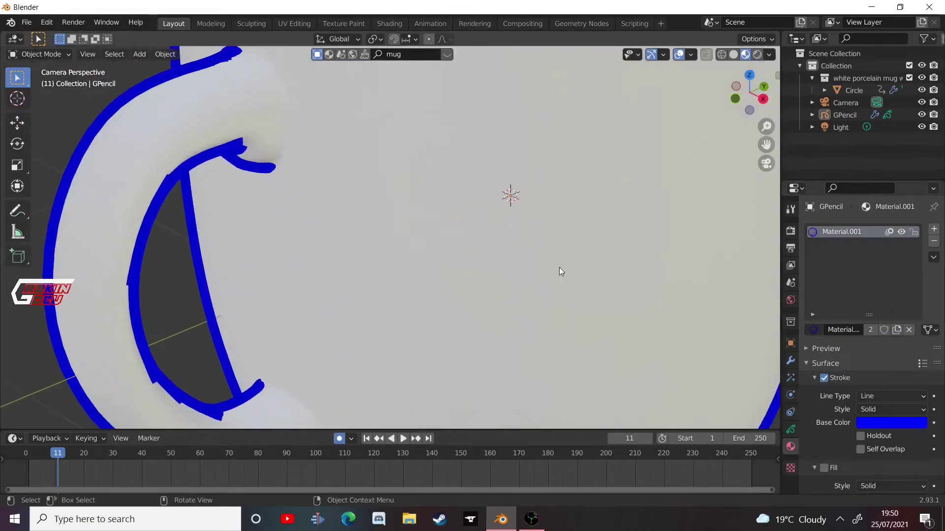
pyautogui.scroll(-8, 556, 273)
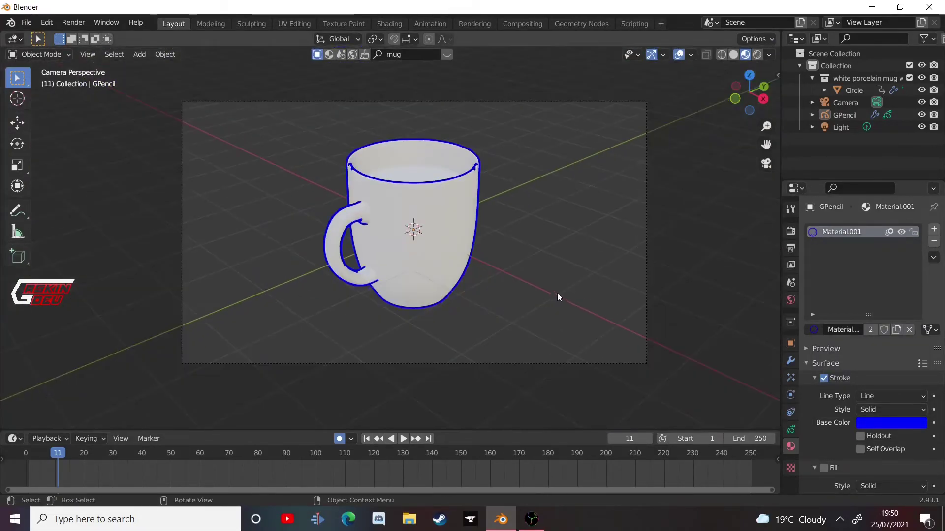
pyautogui.moveTo(557, 293); pyautogui.dragTo(430, 296, button='middle')
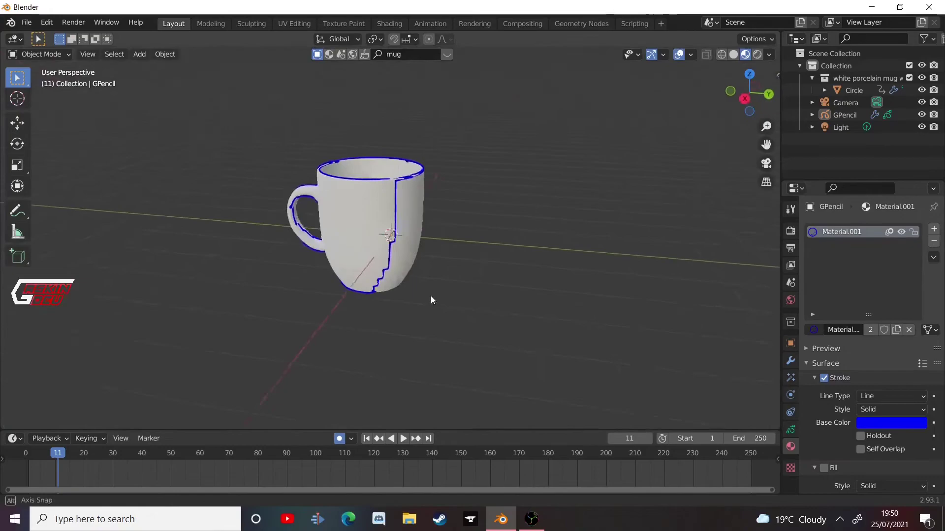
pyautogui.moveTo(329, 296); pyautogui.dragTo(420, 308, button='middle')
pyautogui.scroll(3, 380, 289)
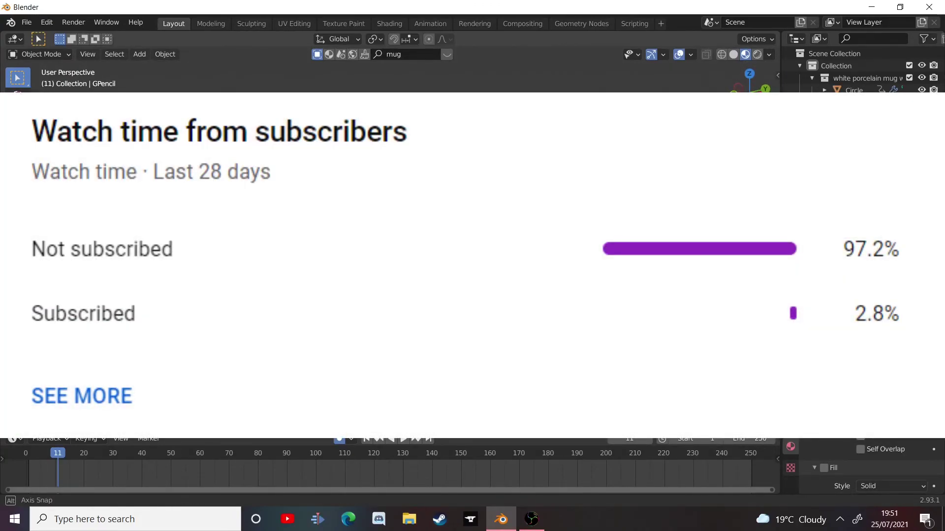
pyautogui.moveTo(511, 315); pyautogui.dragTo(517, 314, button='middle')
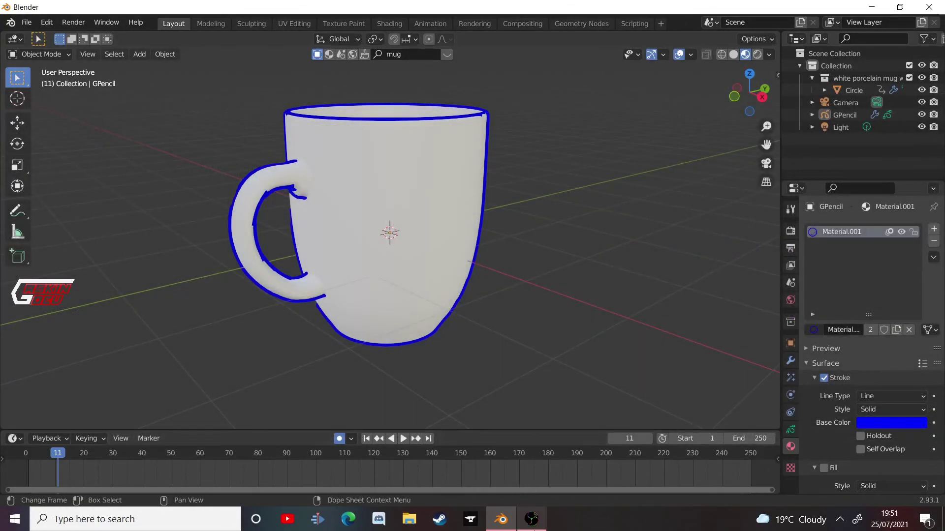
pyautogui.moveTo(532, 527)
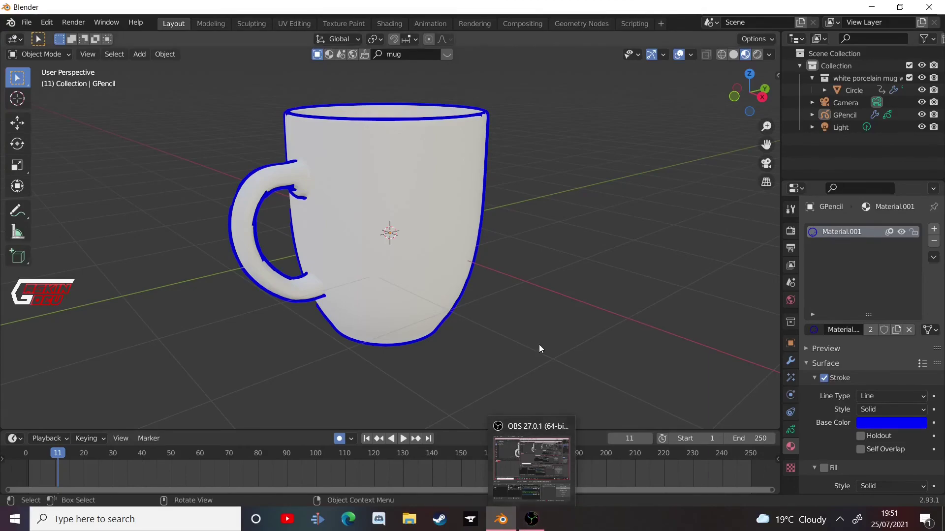